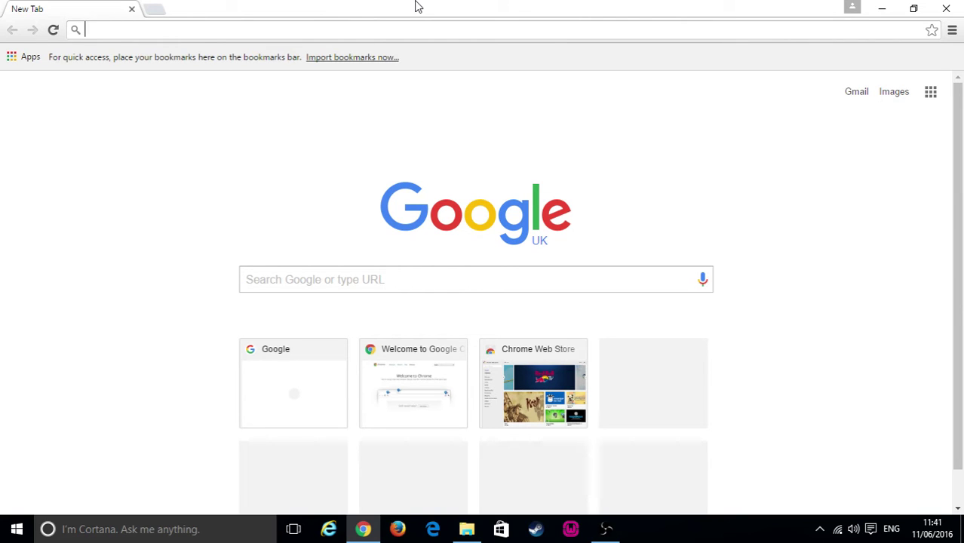
Load plug.dj/raveblock in Chrome and start the free 'Sign Up - It's Free!' registration
type("plug.dj/ra")
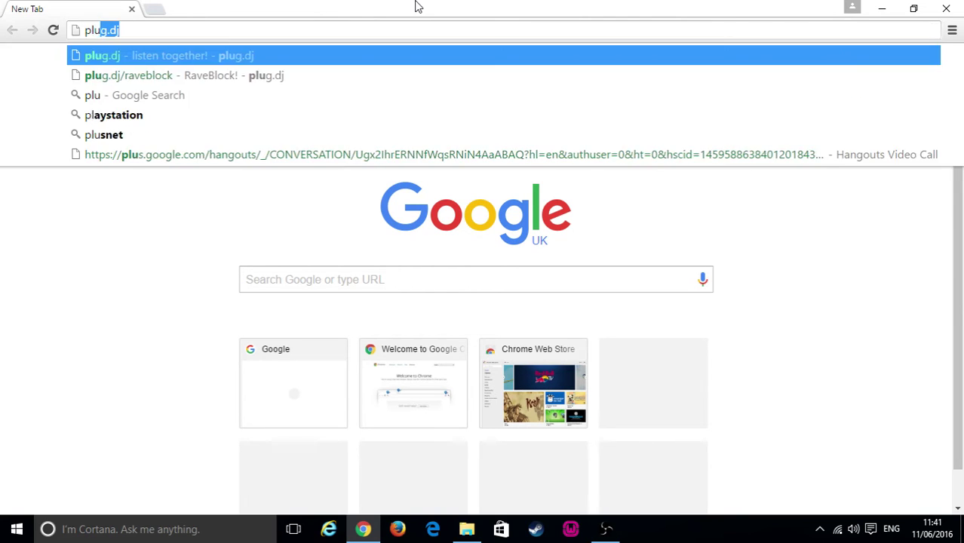
type("veblock")
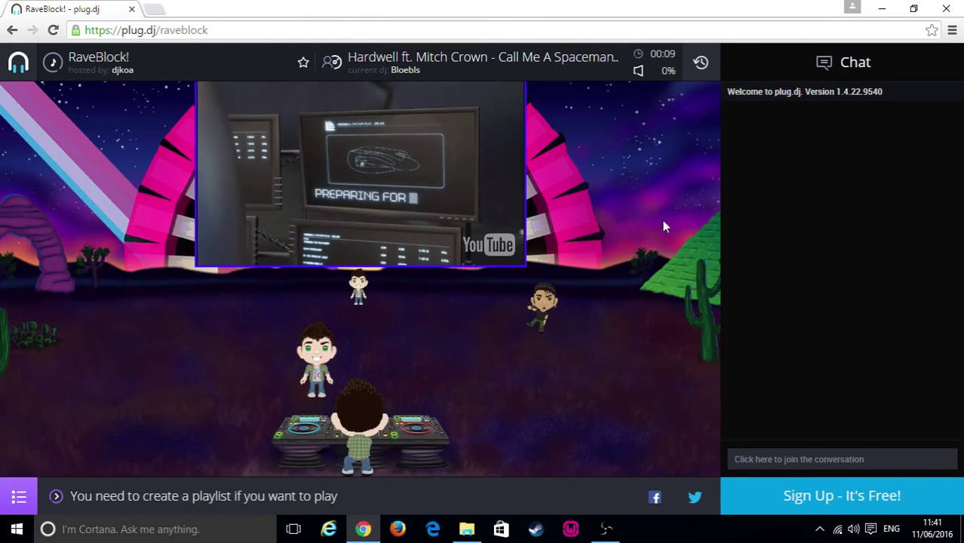
left_click(381, 426)
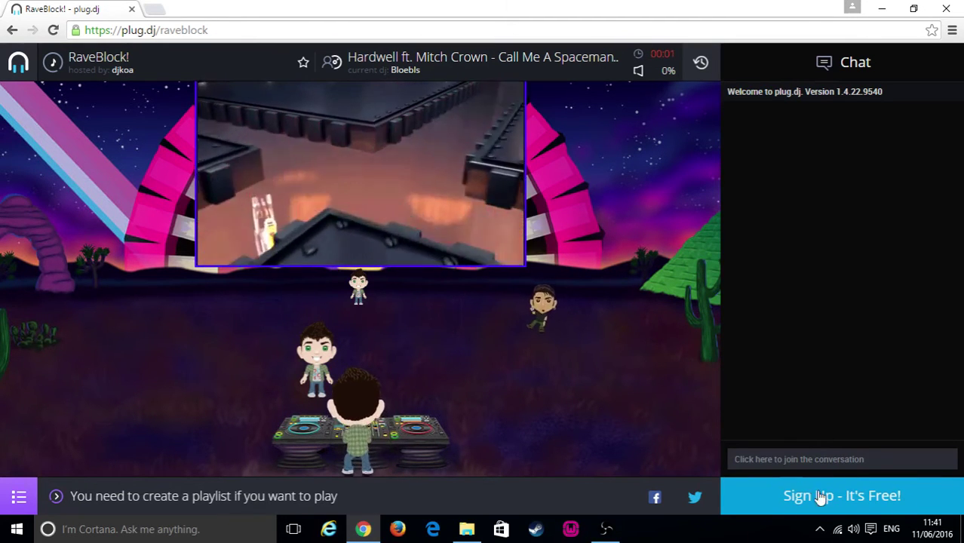
Choose email sign-up and enter the new account's username, correcting its last letter
left_click(849, 495)
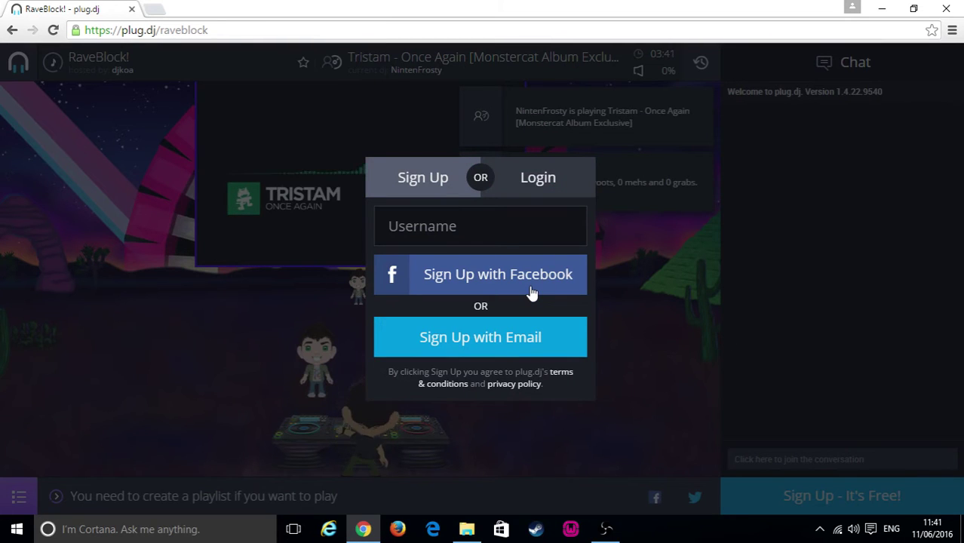
left_click(496, 346)
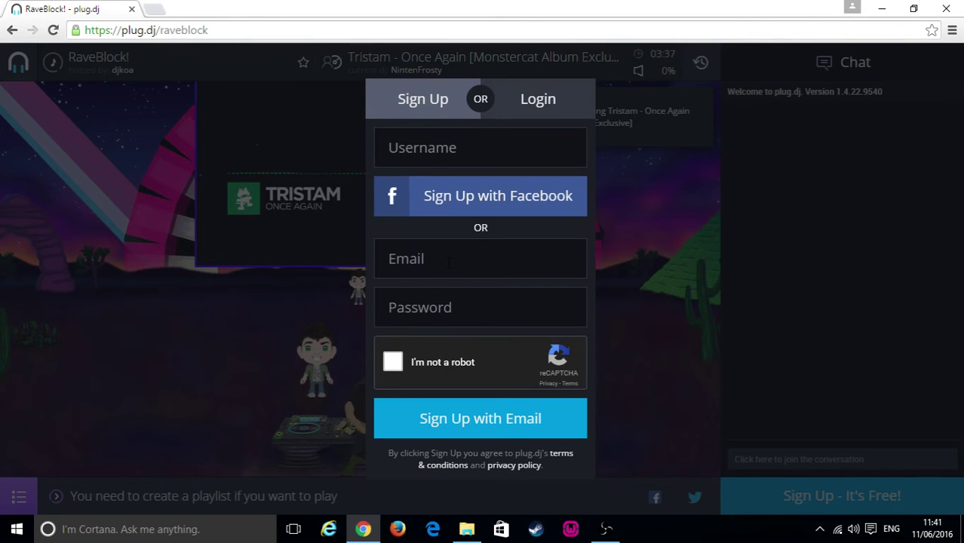
left_click(469, 160)
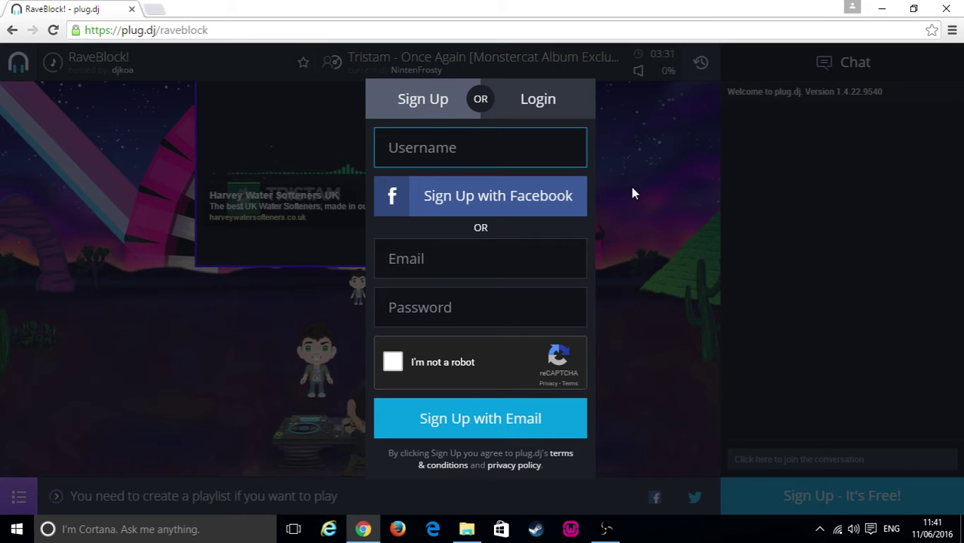
type("AnsellPlayws")
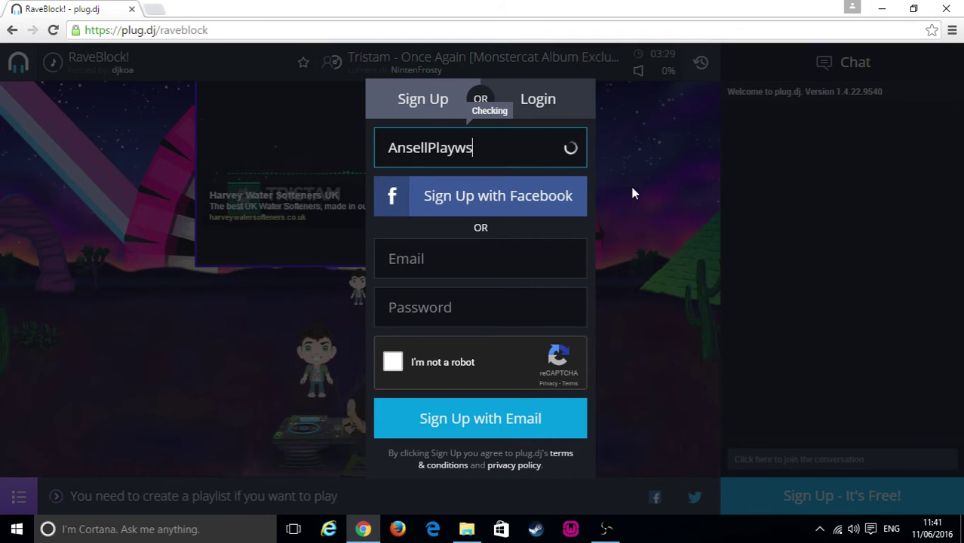
key("BackSpace")
type("s")
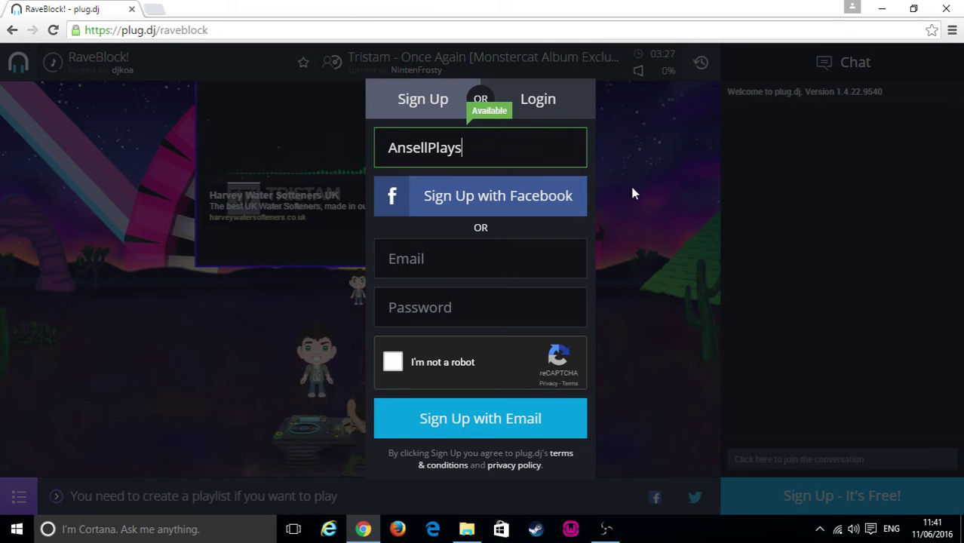
Fill in the email address and the account password, then tick the reCAPTCHA check
left_click(514, 252)
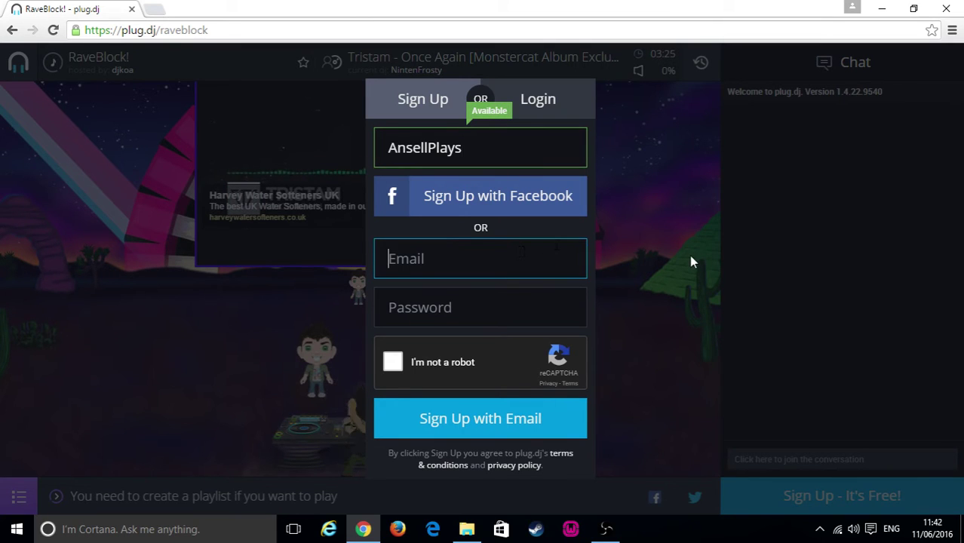
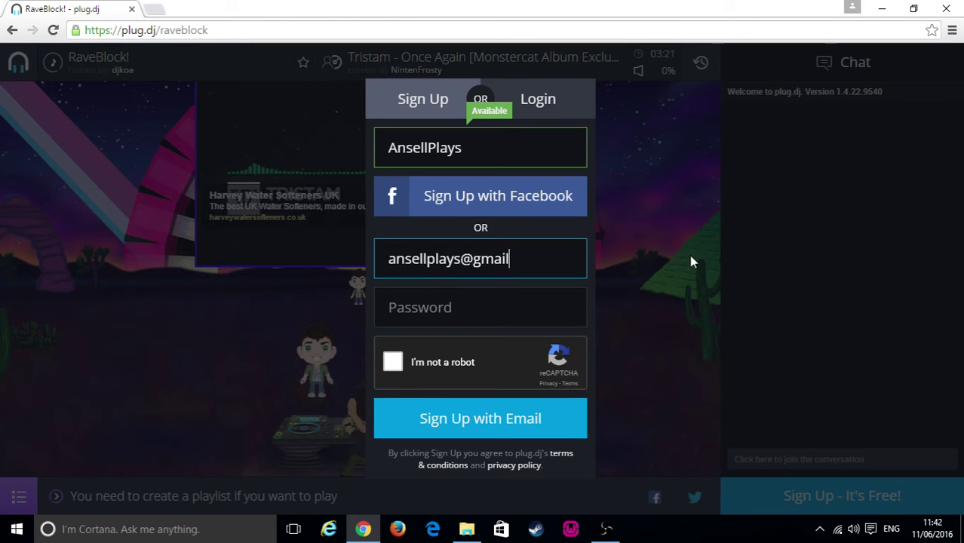
left_click(567, 301)
type("*****")
key("BackSpace")
key("BackSpace")
key("BackSpace")
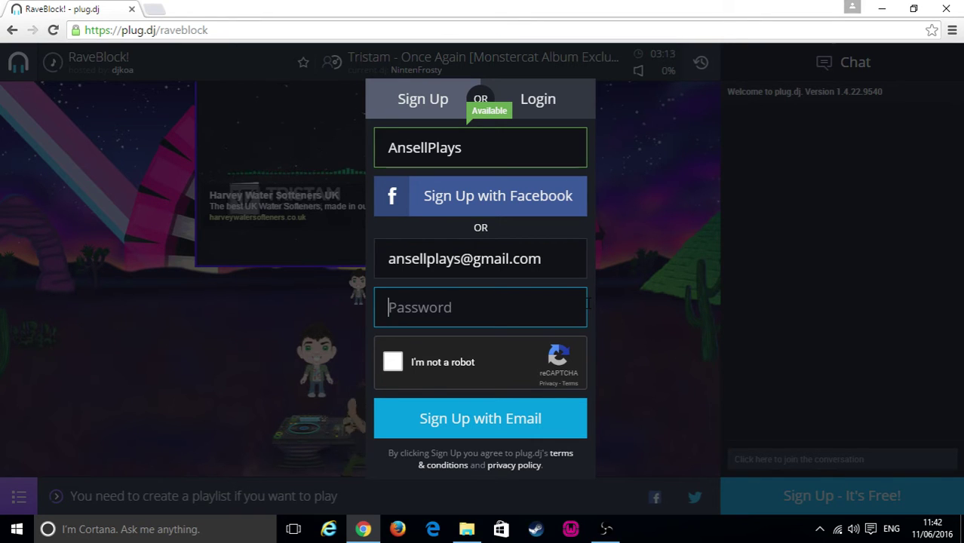
type("***************")
left_click(392, 365)
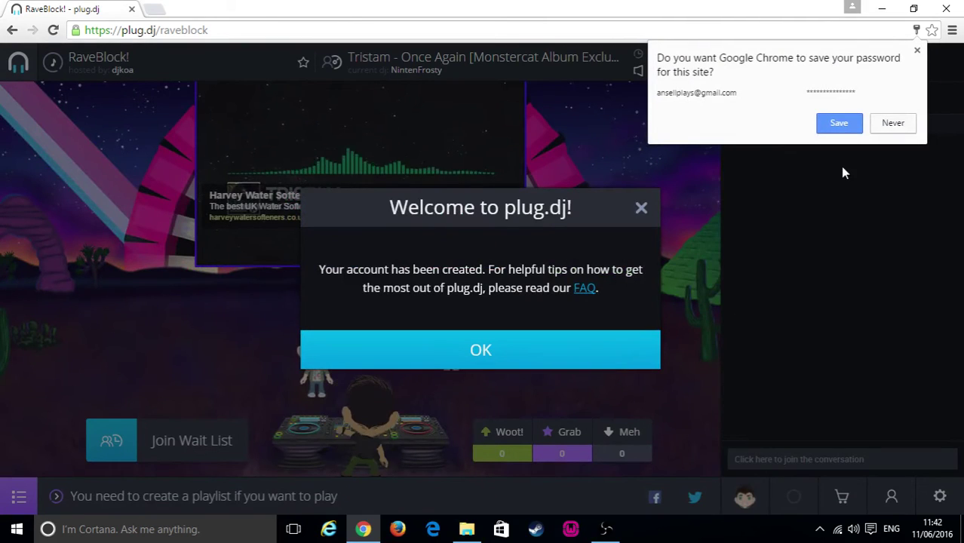
Decline Chrome's password save, close the welcome message, and step through the tour to 'That's it. Have fun!'
left_click(890, 128)
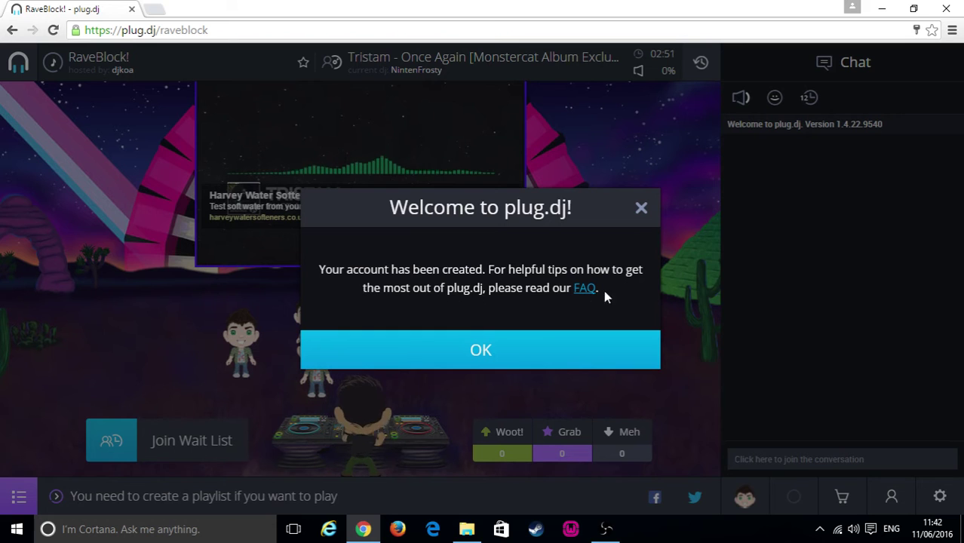
left_click(548, 352)
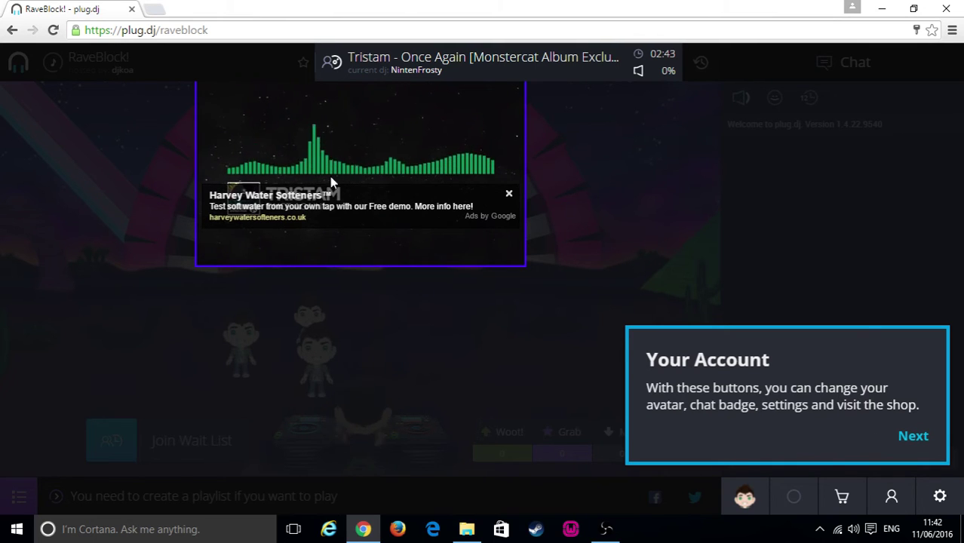
left_click(913, 436)
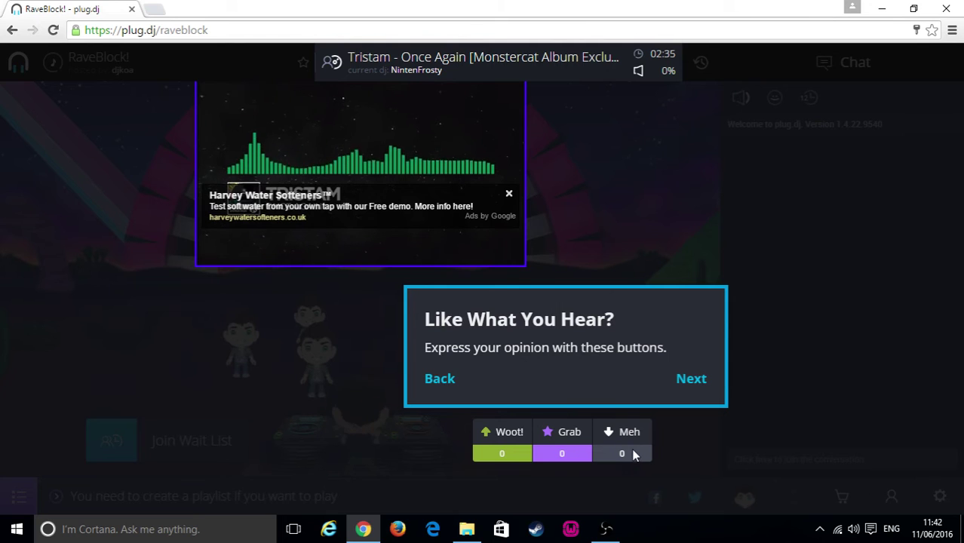
left_click(689, 380)
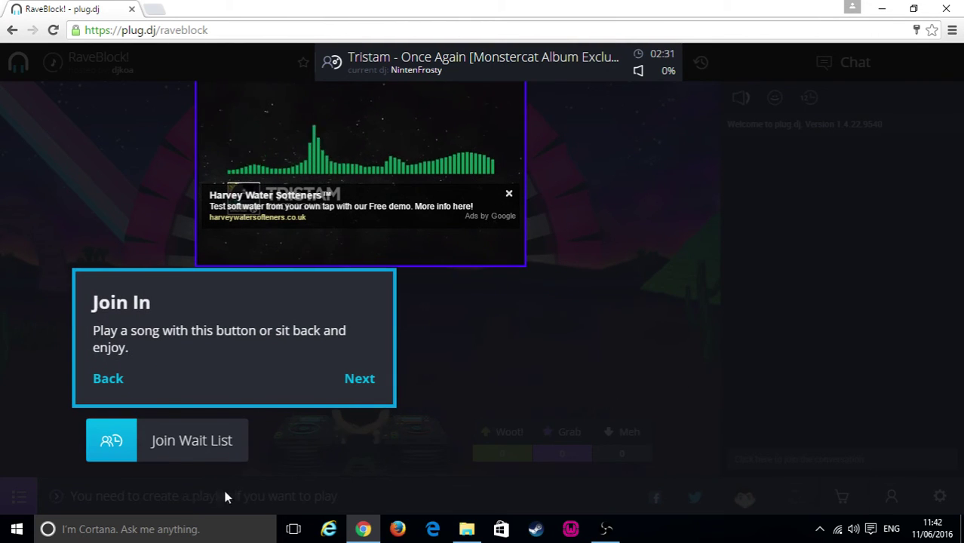
left_click(362, 378)
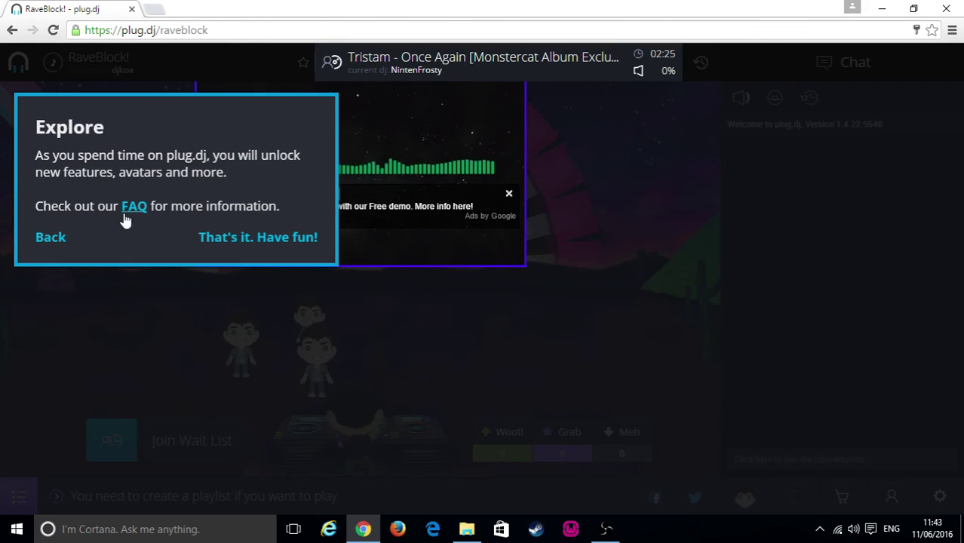
left_click(236, 240)
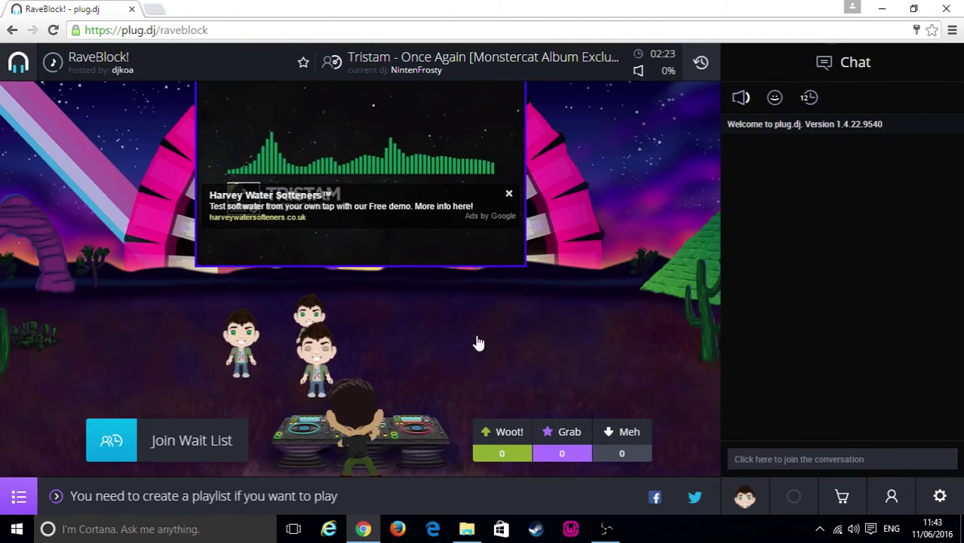
Check the profile card, attempt the wait list, then open the playlist panel's Import From Other Services page
left_click(322, 361)
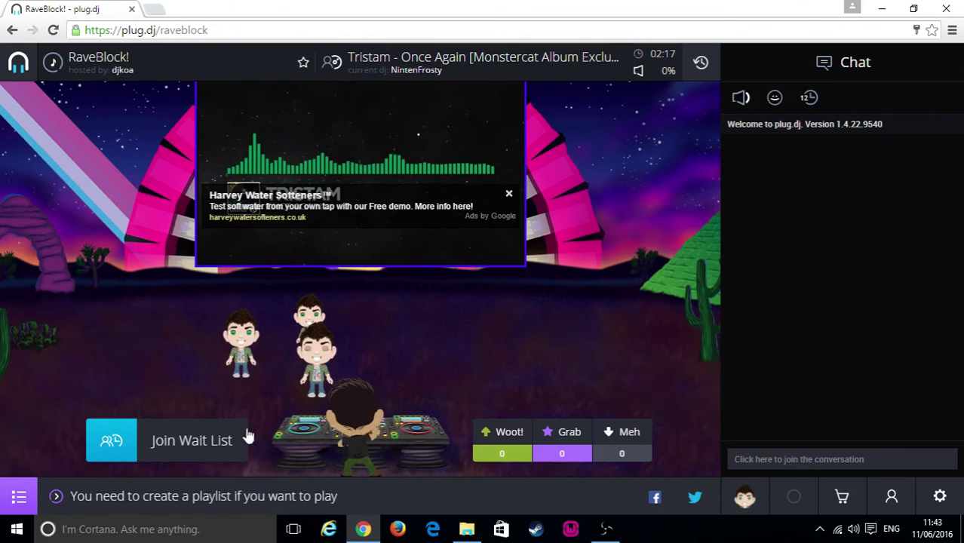
left_click(211, 439)
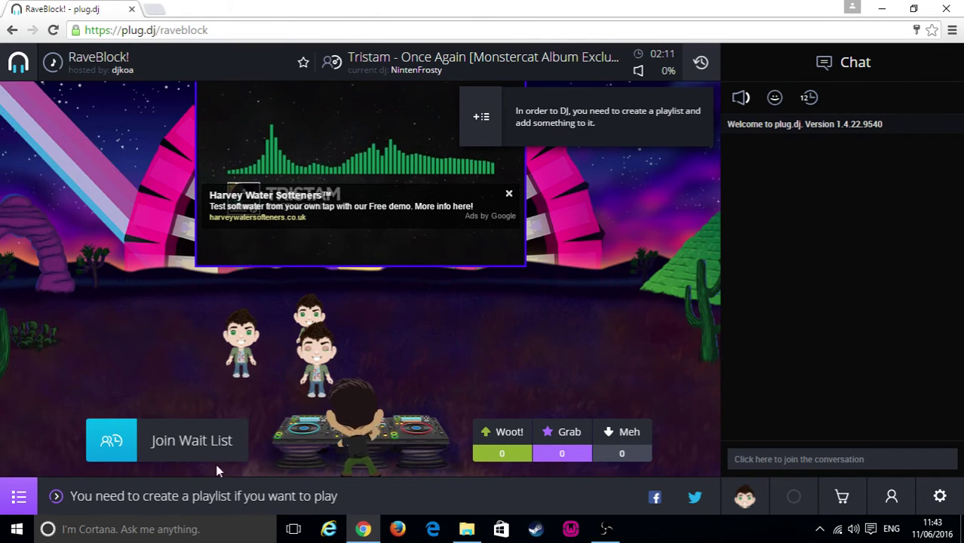
left_click(241, 486)
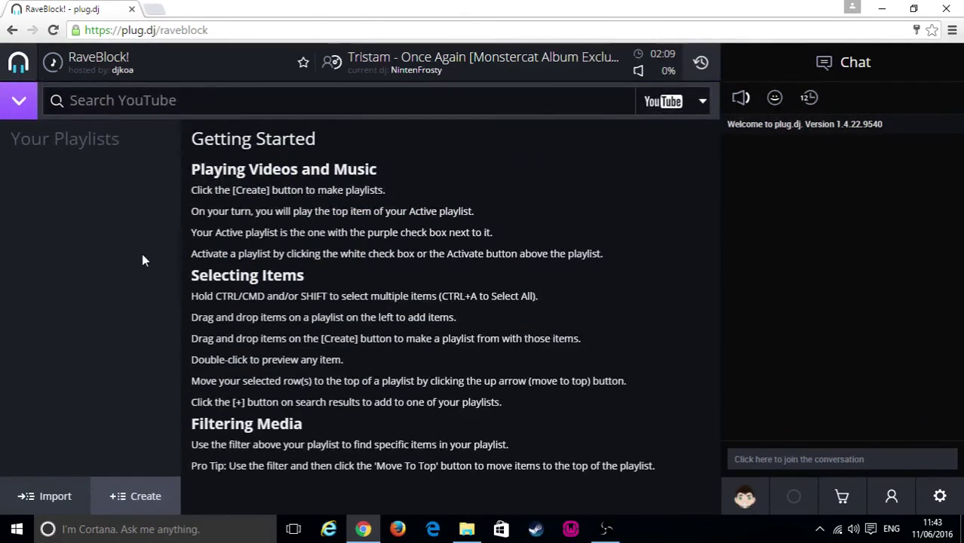
left_click(66, 500)
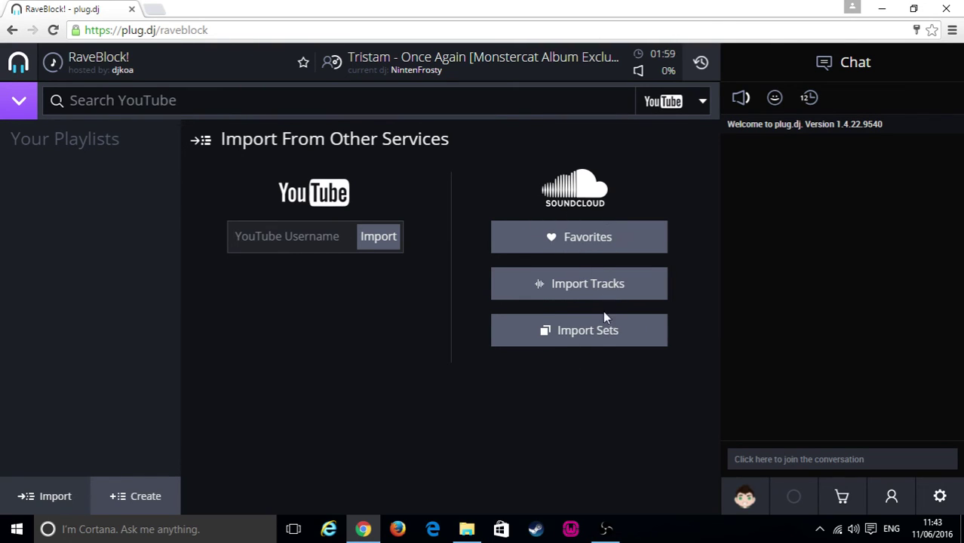
Create a new playlist named examplePlaylist
left_click(136, 495)
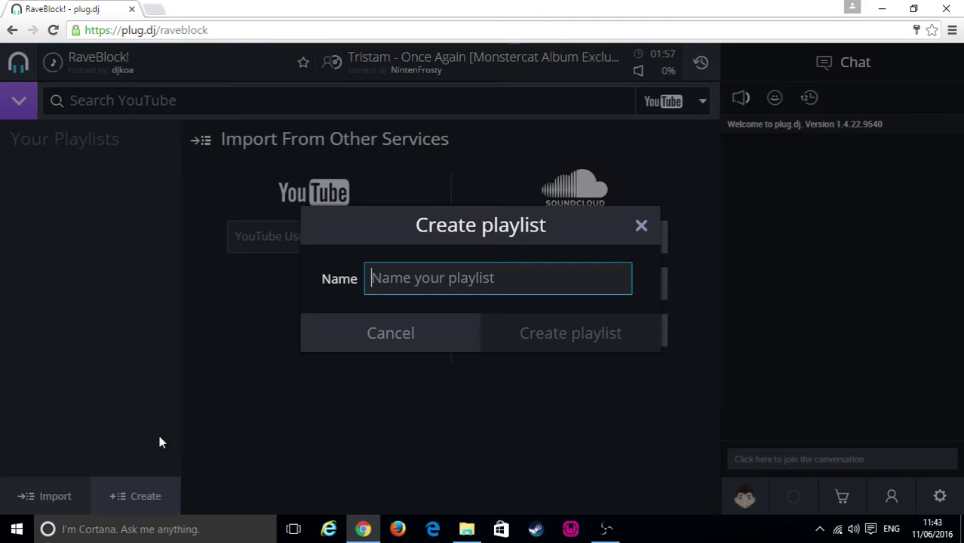
type("exampleP")
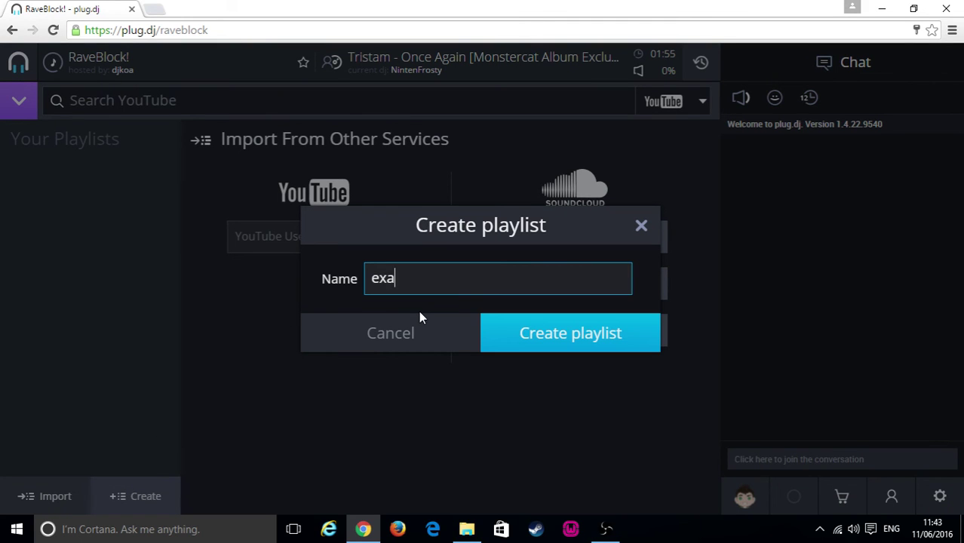
type("laylist")
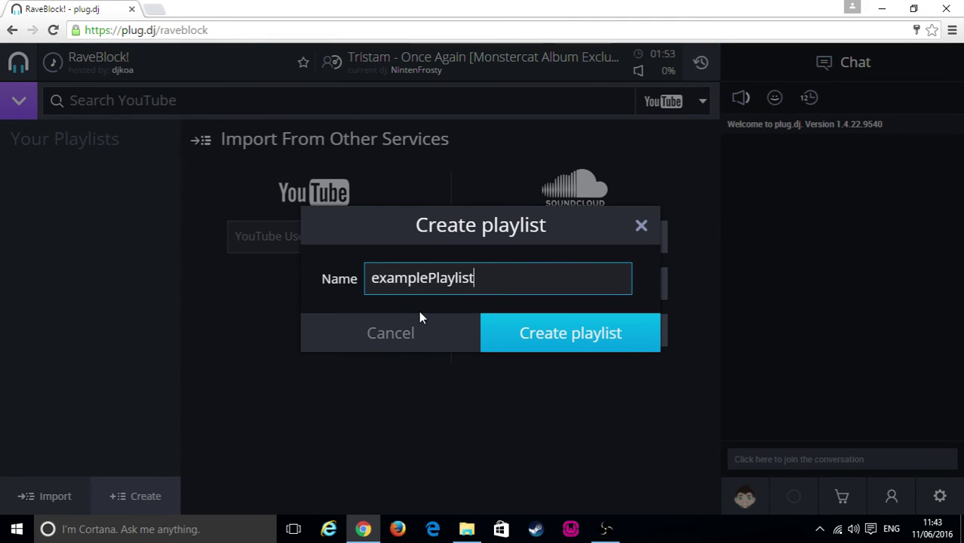
key("Return")
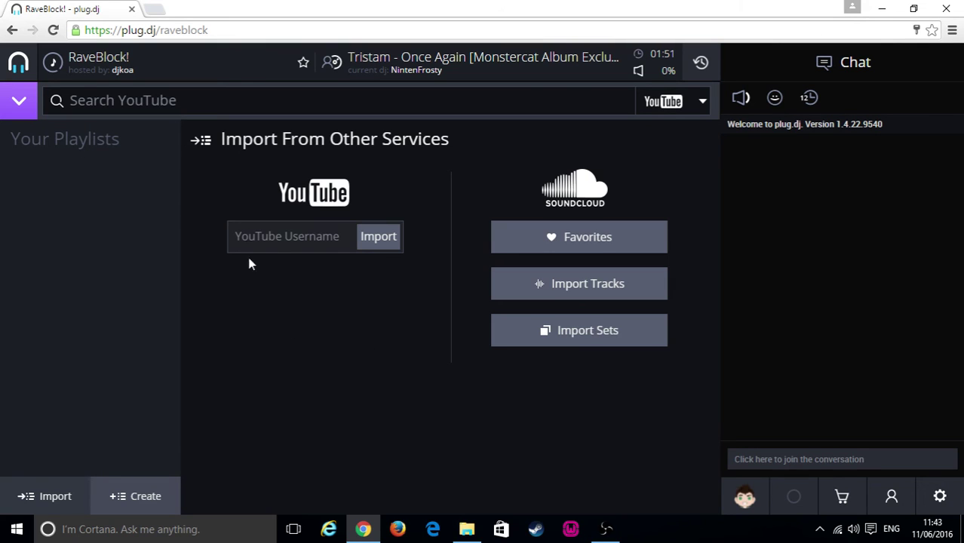
Switch the song search source to My Playlists and then back to YouTube
left_click(179, 113)
mouse_move(558, 101)
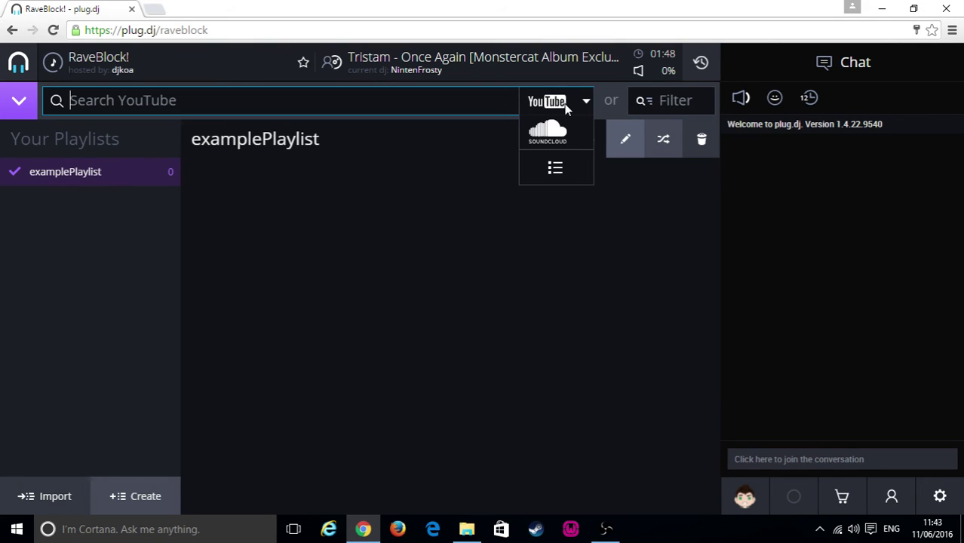
left_click(557, 166)
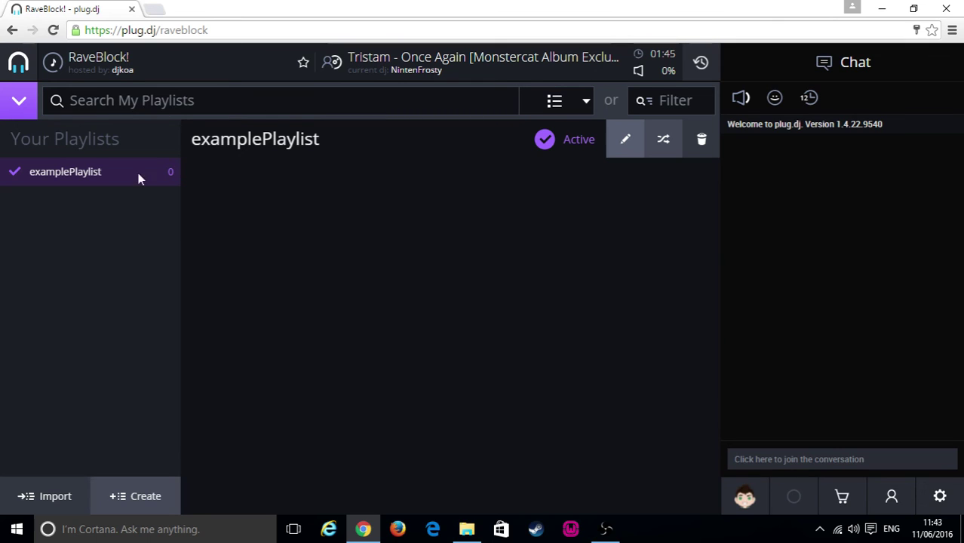
mouse_move(578, 106)
left_click(553, 134)
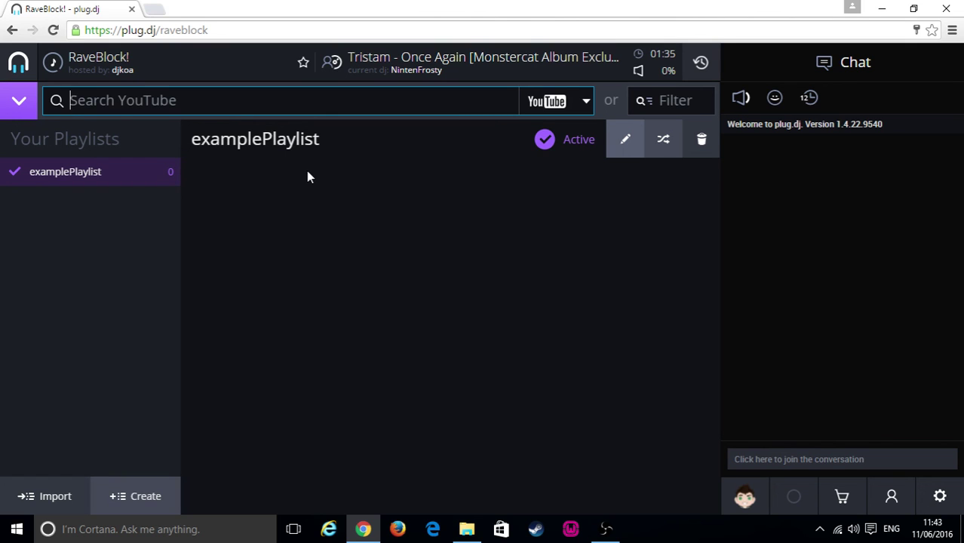
Search YouTube for Sweet Home Alabama, add the first result to examplePlaylist, and close the panel
type("Sweet Home ")
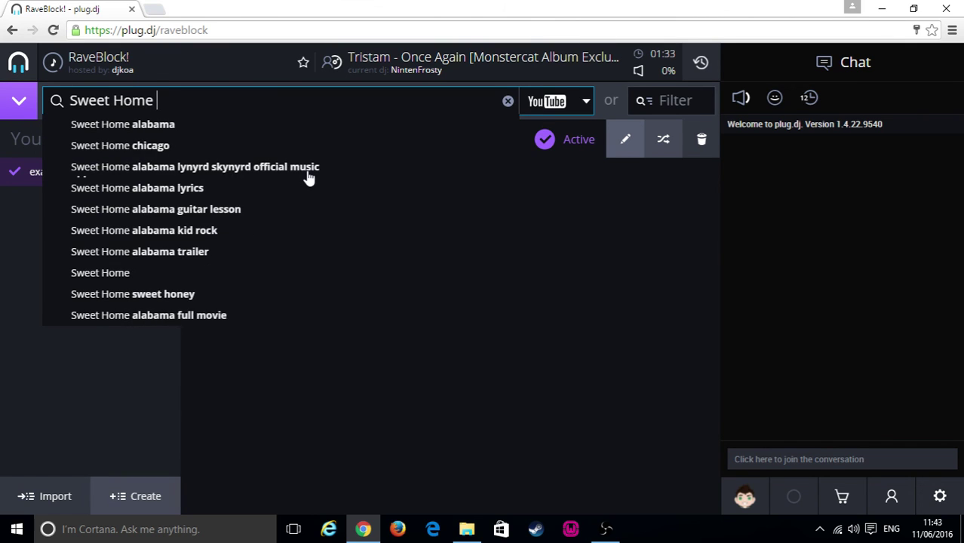
type("Alabama")
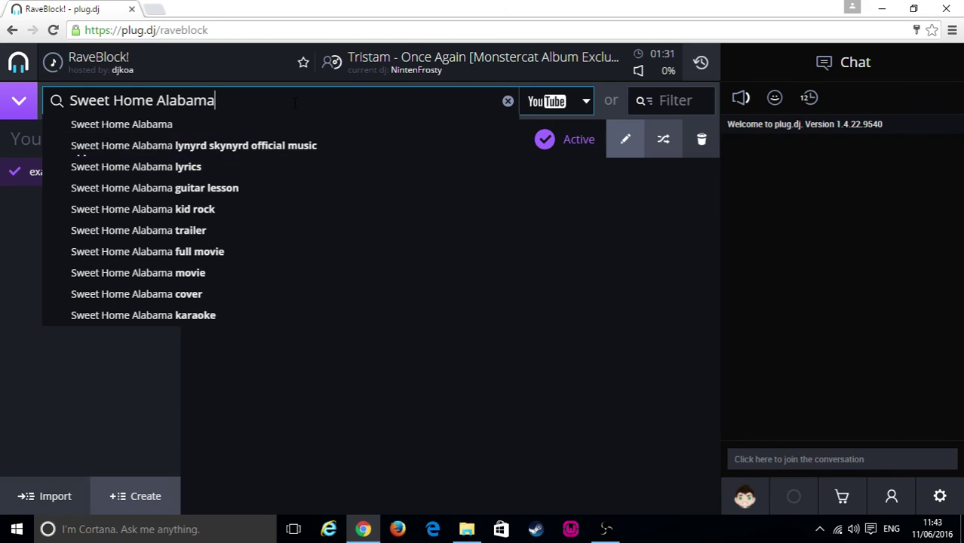
key("Return")
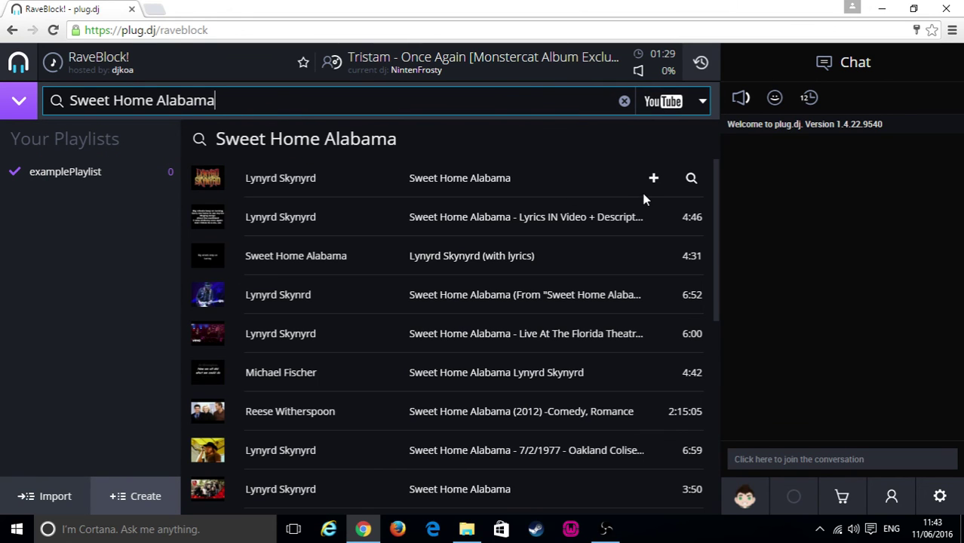
left_click(653, 178)
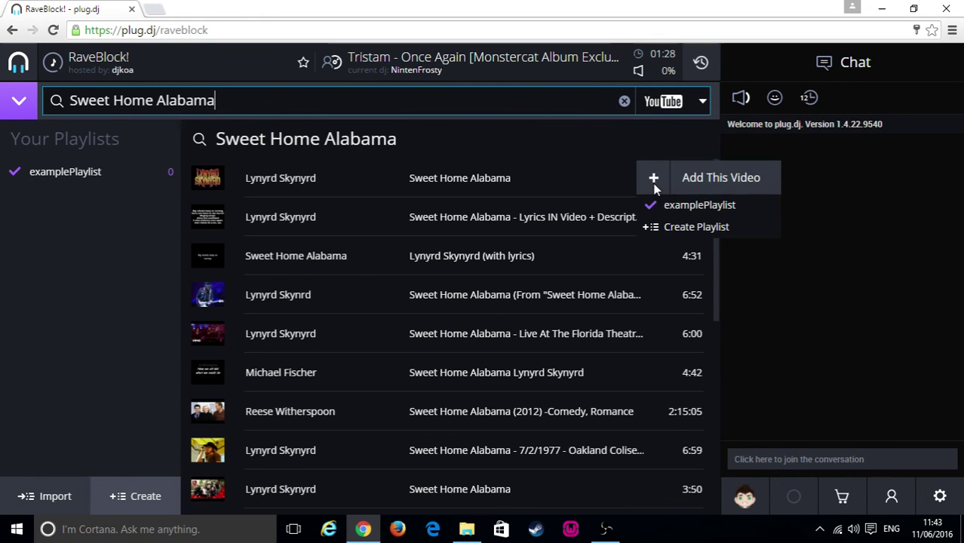
left_click(699, 208)
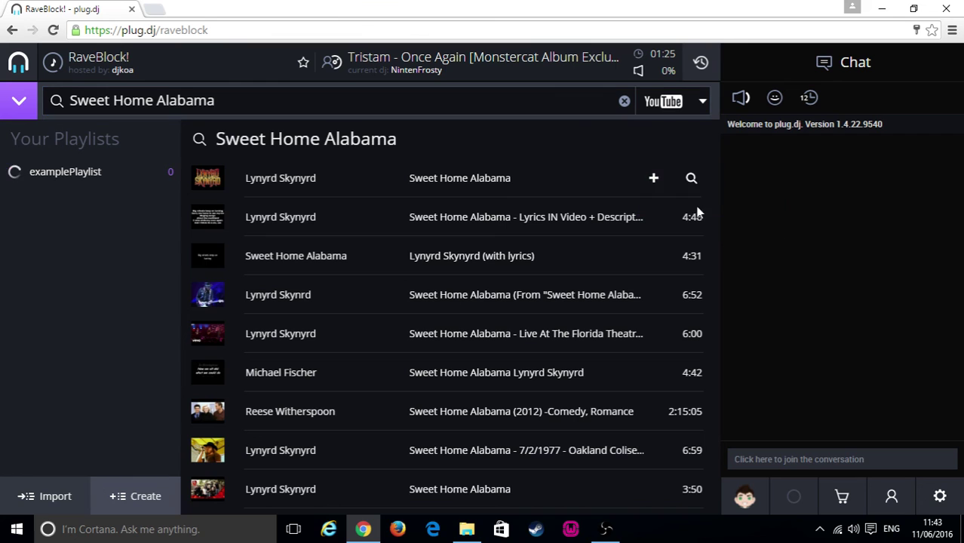
left_click(111, 179)
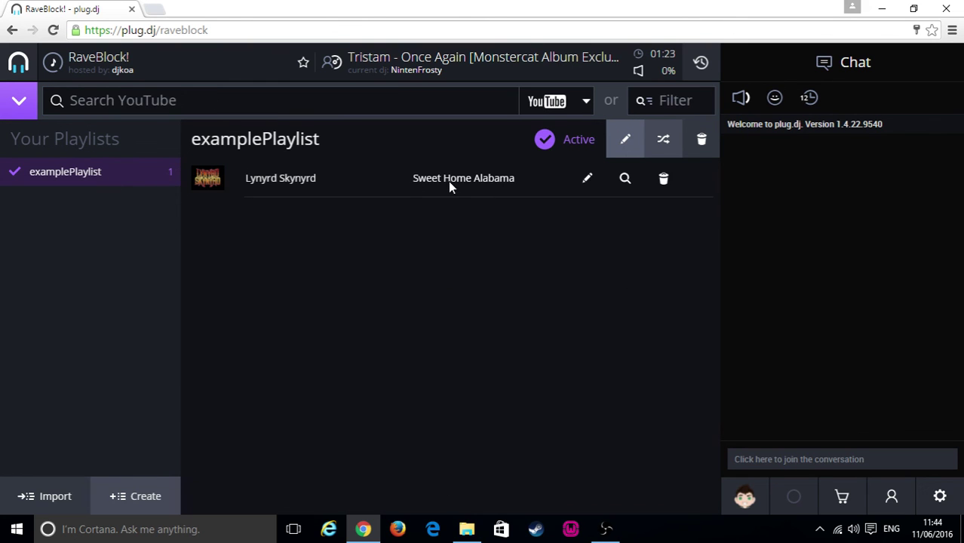
left_click(19, 101)
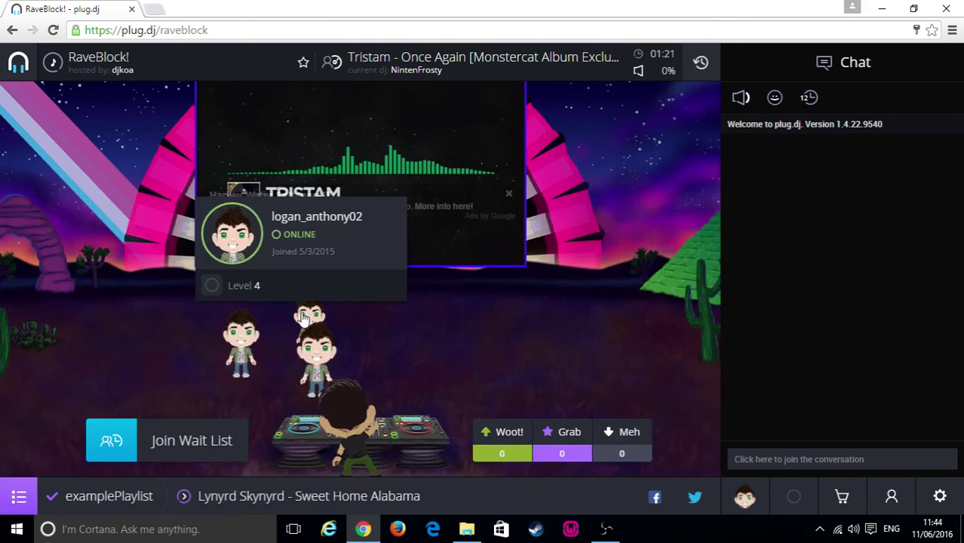
Join the RaveBlock! wait list with Sweet Home Alabama queued from examplePlaylist
left_click(184, 445)
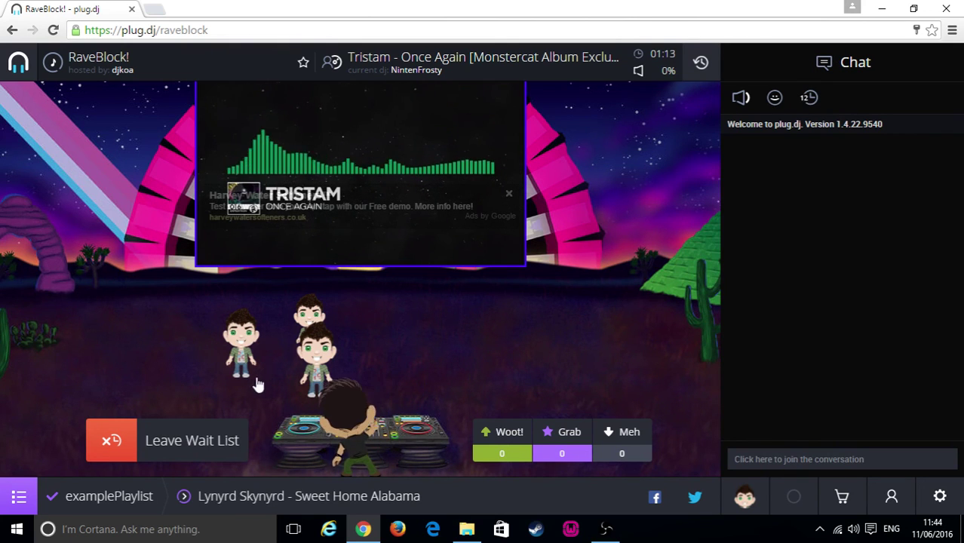
mouse_move(336, 442)
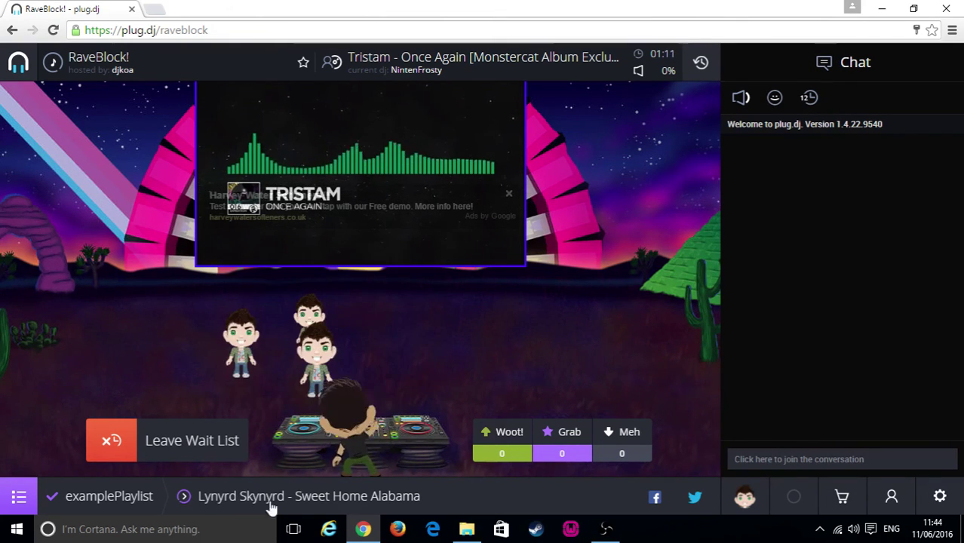